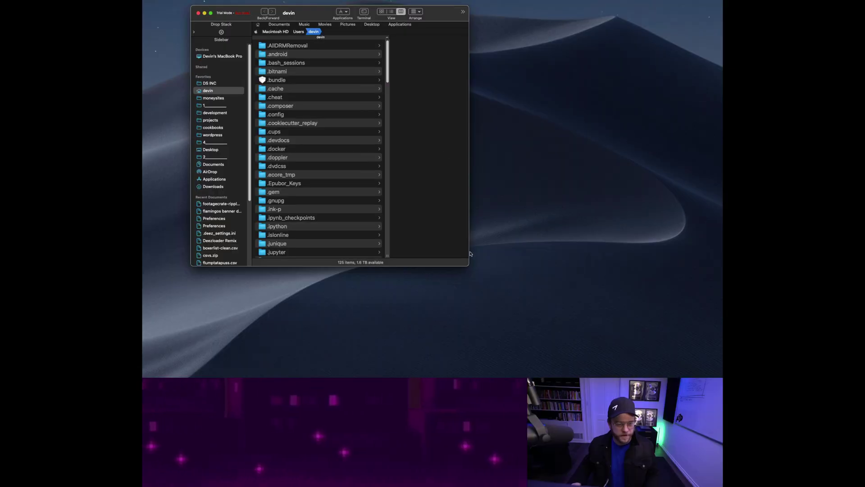
- Enlarge the Path Finder window, hide dot-files, and try filtering by name for reincubate
drag(469, 265, 628, 338)
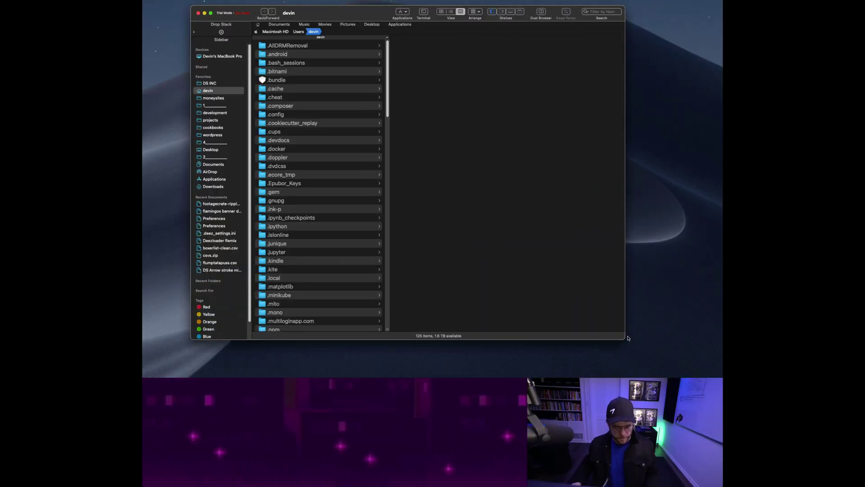
key(super+shift+period)
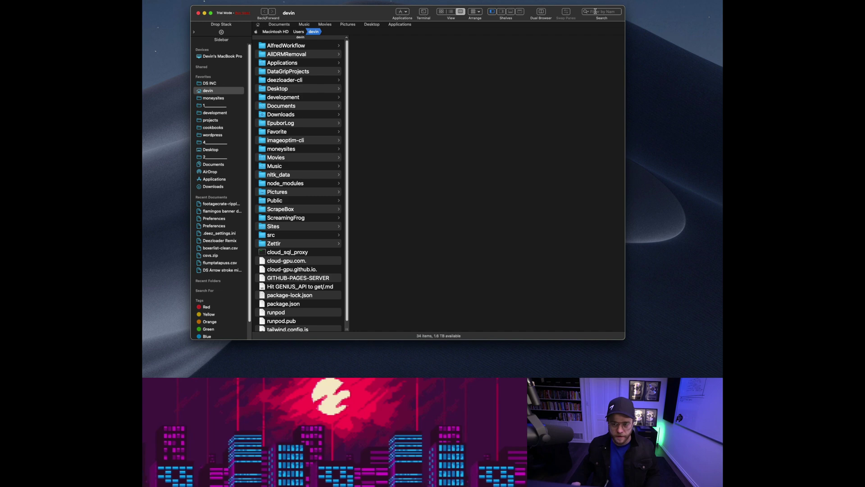
click(595, 12)
text(recin)
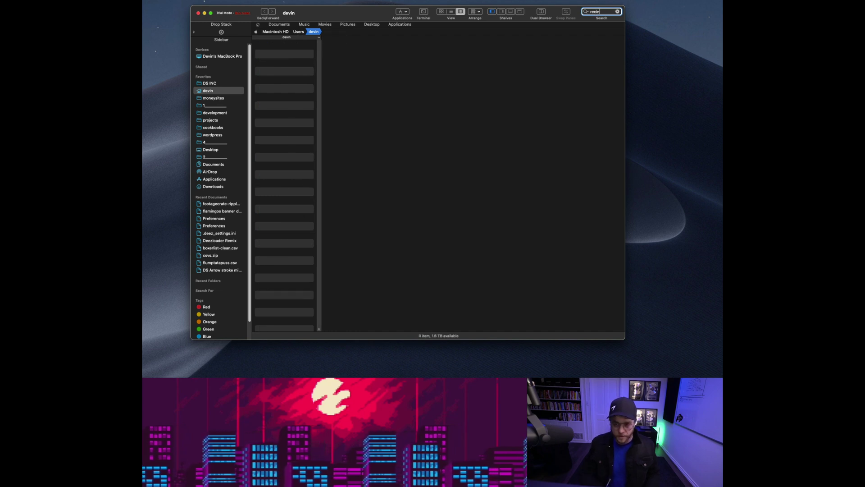
key(BackSpace)
text(ind)
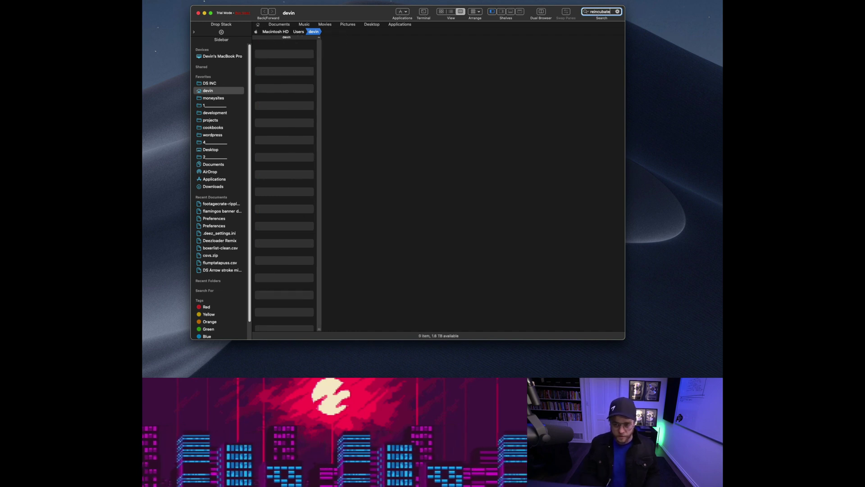
key(BackSpace)
key(BackSpace)
key(BackSpace)
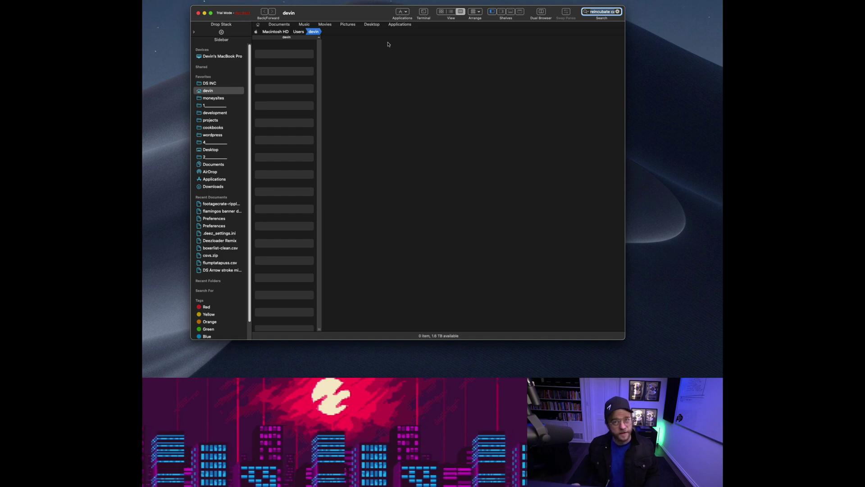
- Open the Applications folder and select an item in its list
click(218, 180)
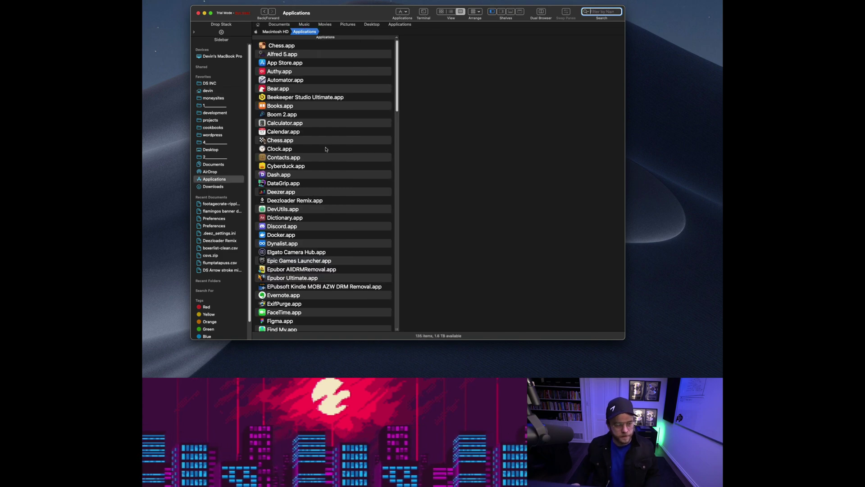
click(345, 121)
text(rar)
scroll(330, 139, down, 5)
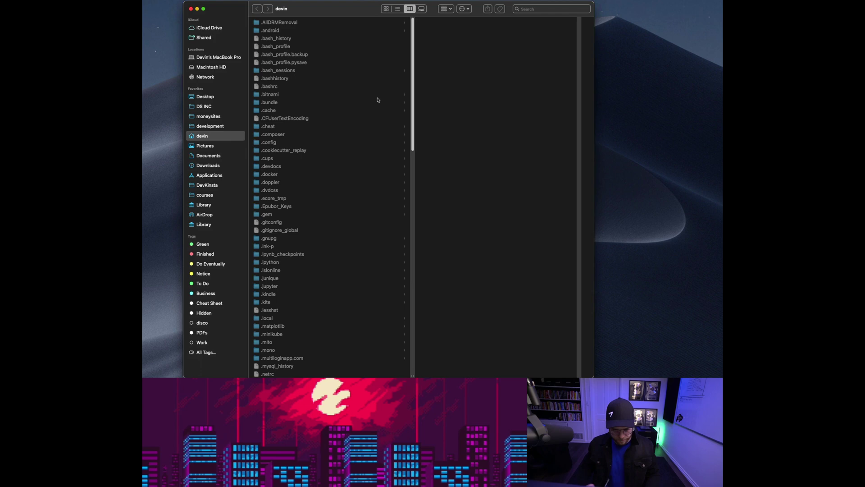
- Hide dotfiles, search This Mac for 'reincubate camo', widen the window, then clear the query
key(super+shift+period)
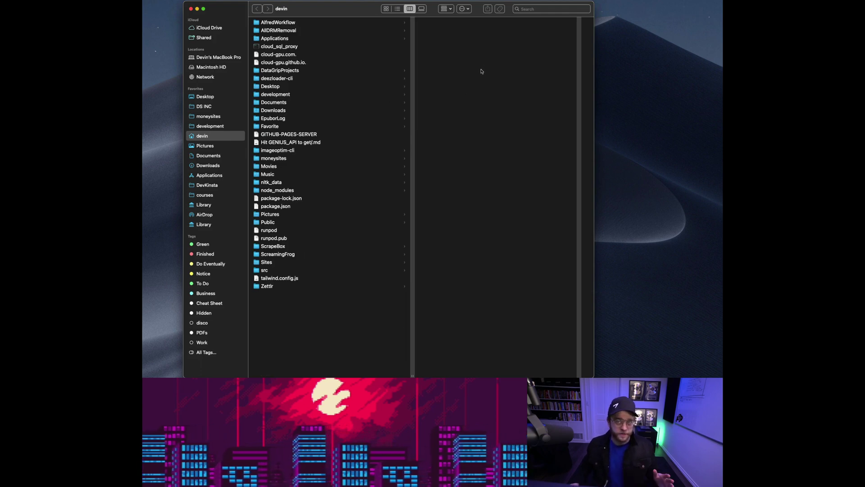
click(545, 8)
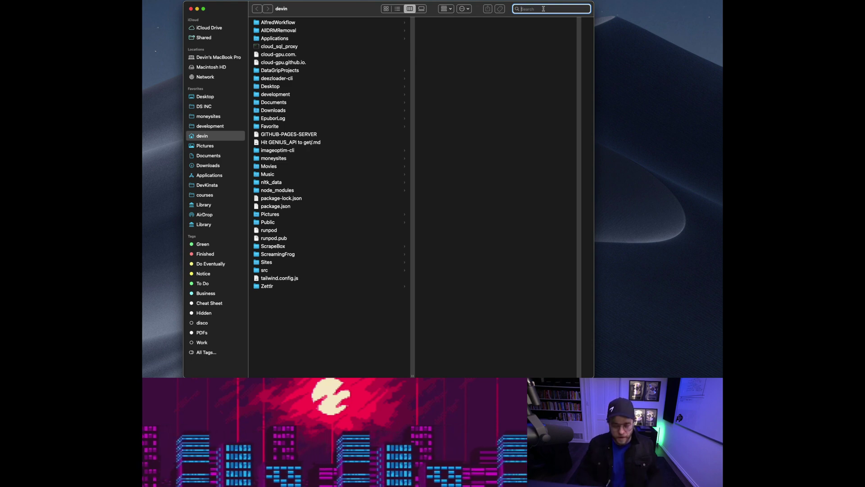
text(reincubate camo)
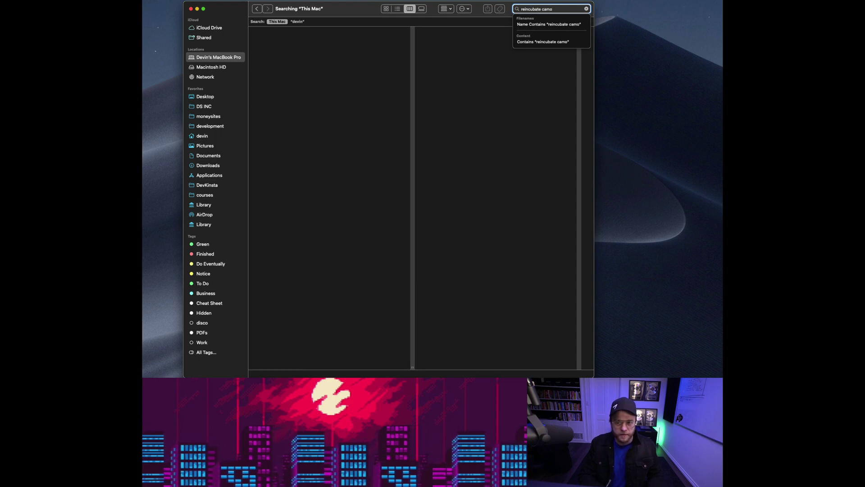
key(Return)
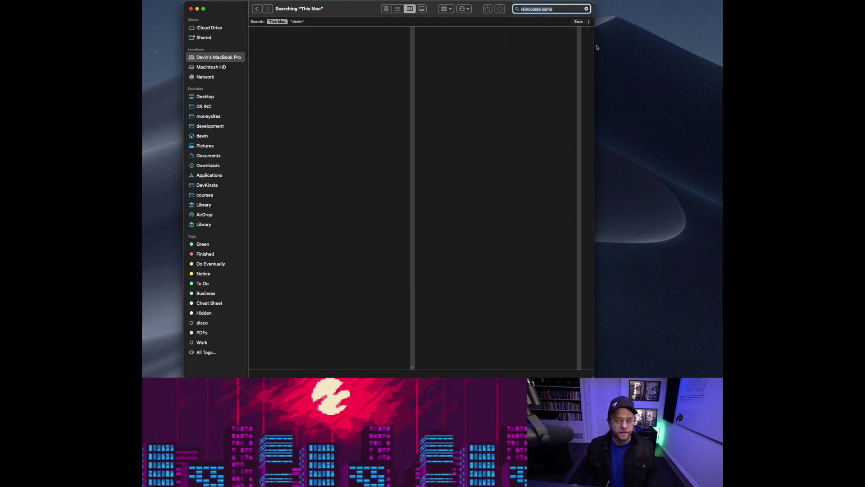
drag(596, 45, 629, 48)
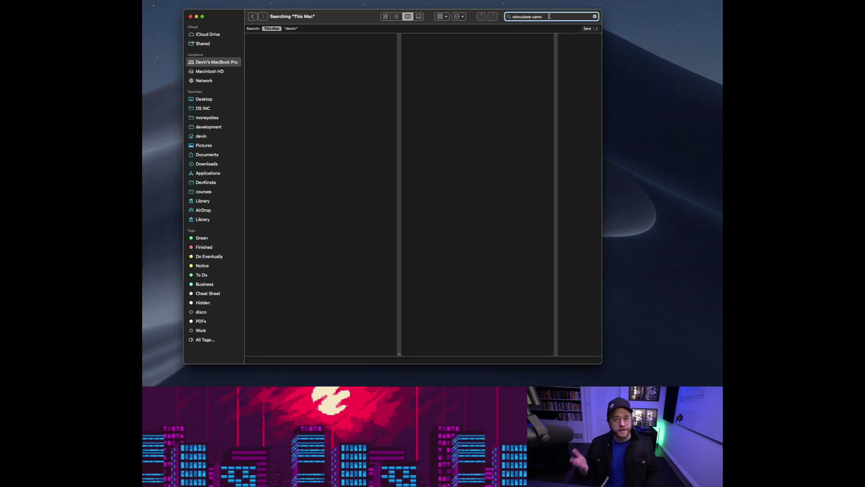
key(BackSpace)
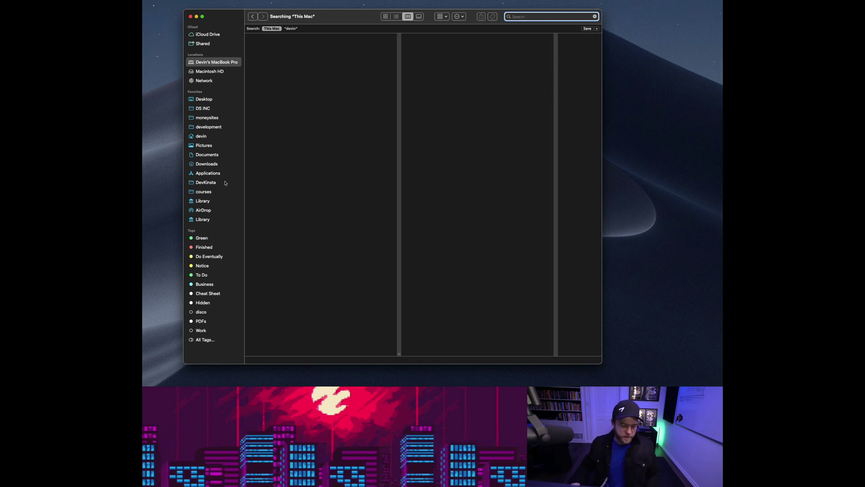
- Browse Applications, then run a new This Mac search for 'reincubate camo'
click(207, 173)
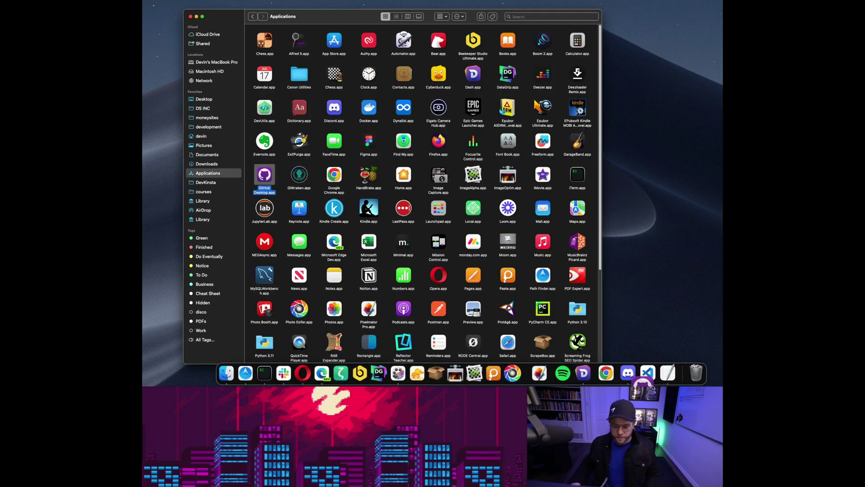
click(266, 172)
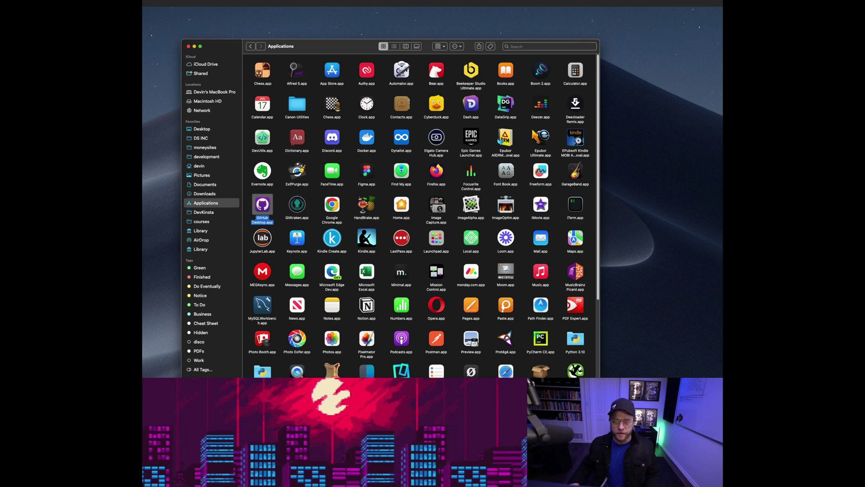
key(super+f)
text(re)
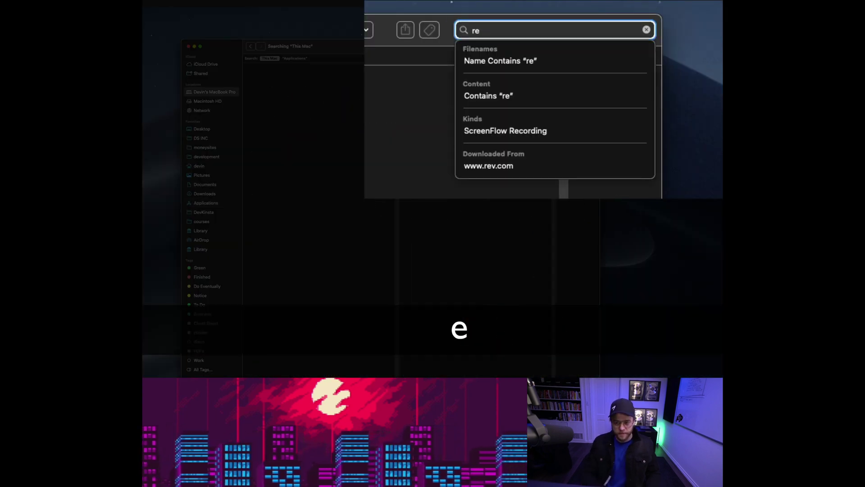
text(incubate camo)
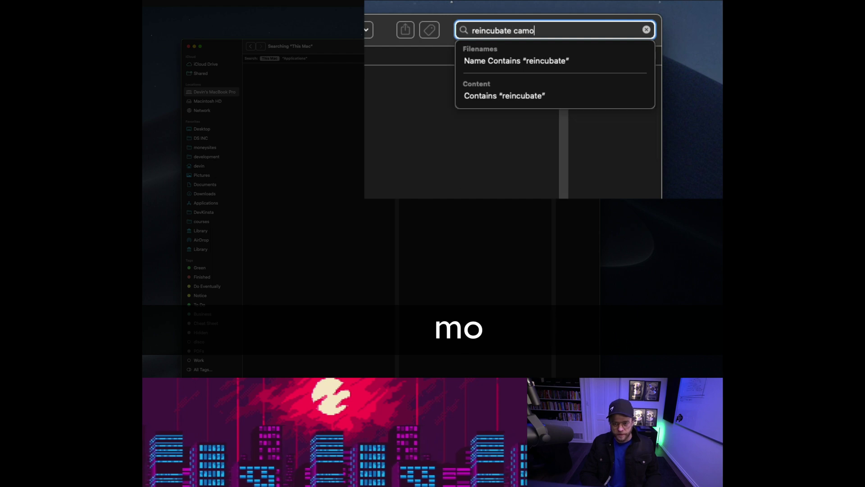
key(Return)
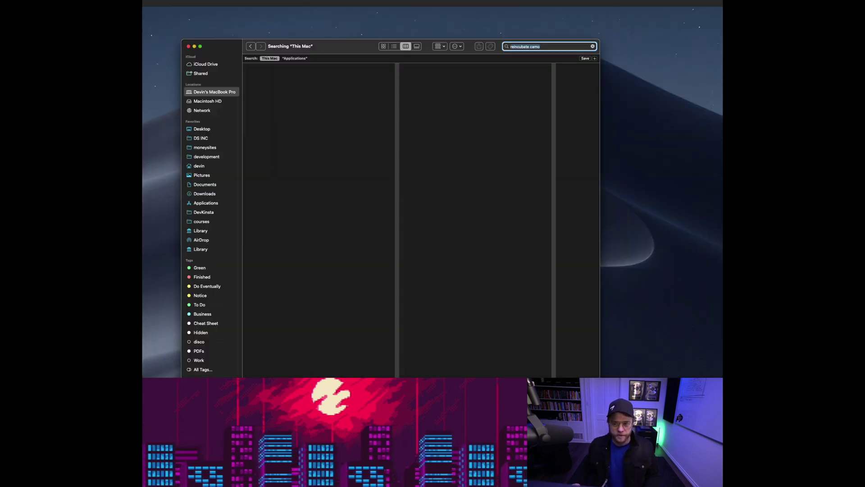
- Add a Name matches criteria row, look up 'system' among the Other… attributes, then cancel
key(super+f)
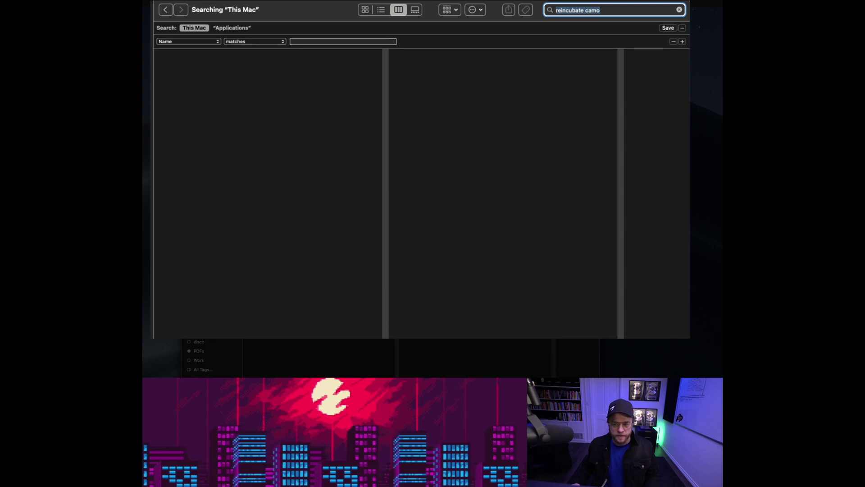
click(188, 41)
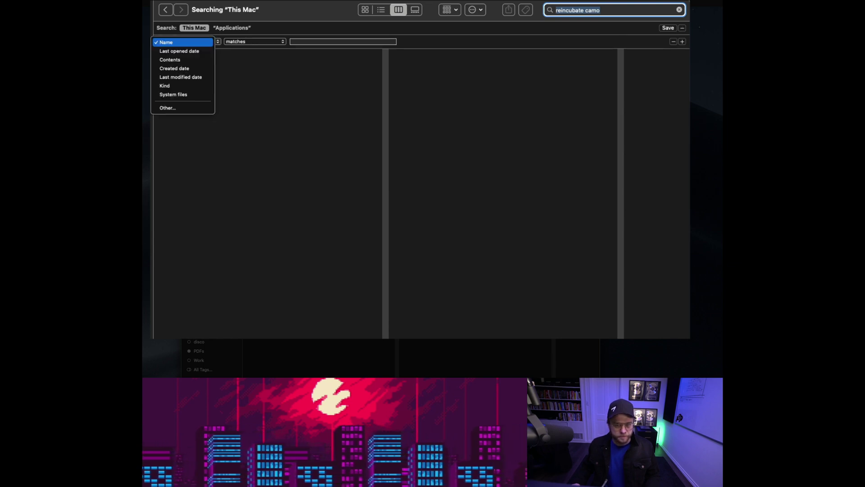
click(167, 108)
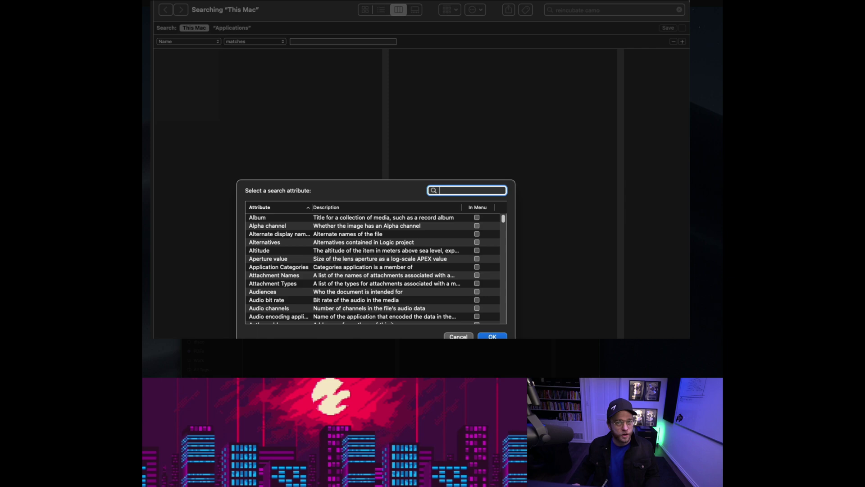
scroll(374, 268, down, 10)
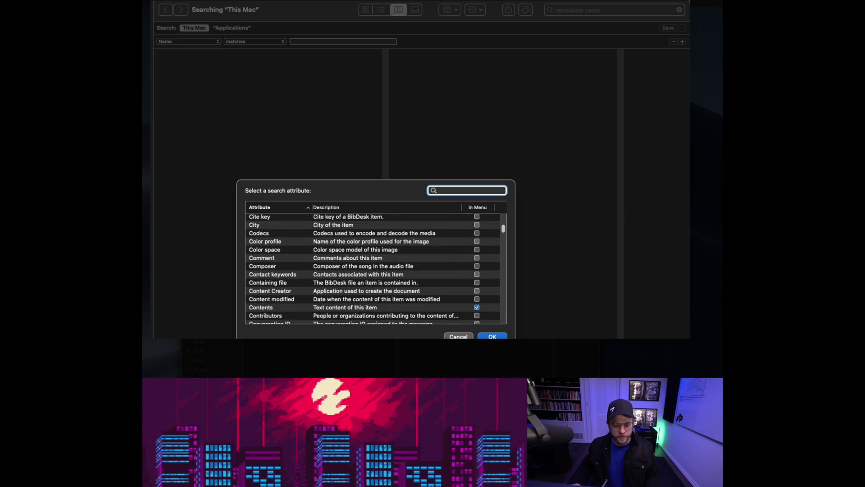
scroll(374, 268, down, 20)
scroll(374, 268, up, 20)
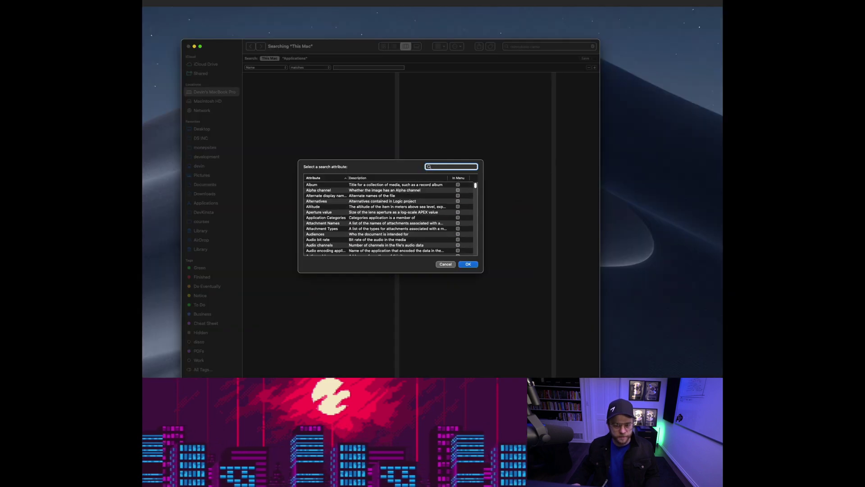
text(system)
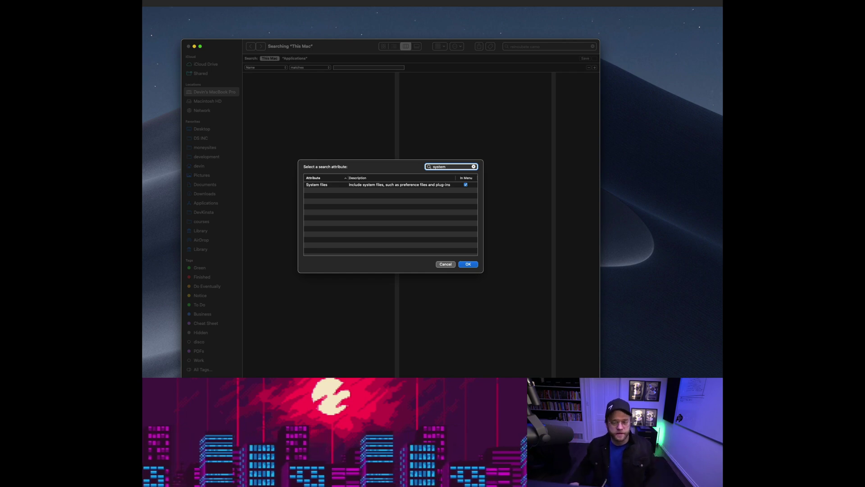
key(Escape)
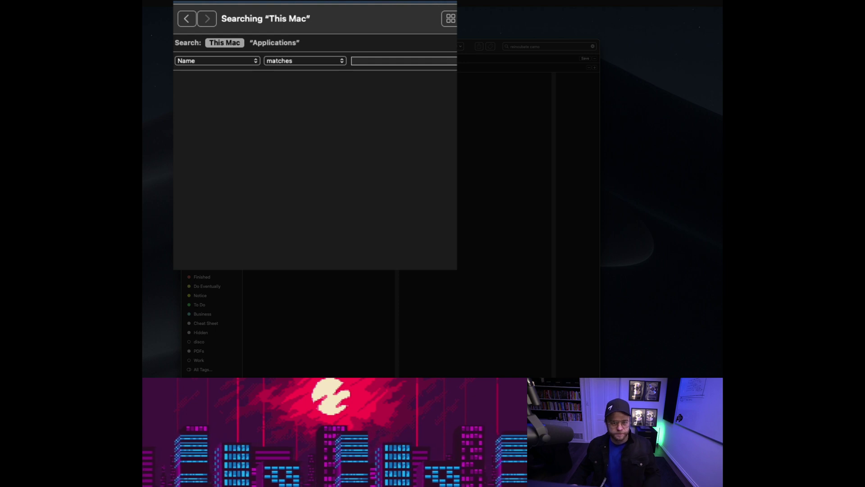
- Set the criteria row to 'System files are included' to reveal the Camo plugin and logs
click(266, 67)
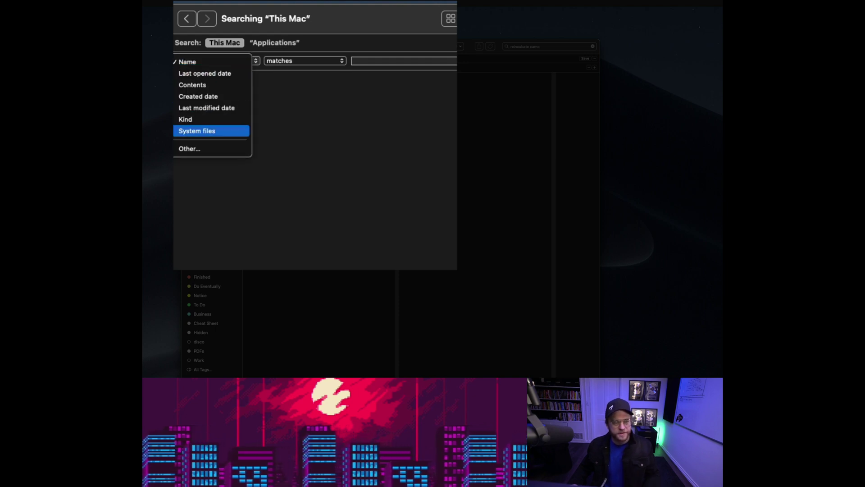
key(Return)
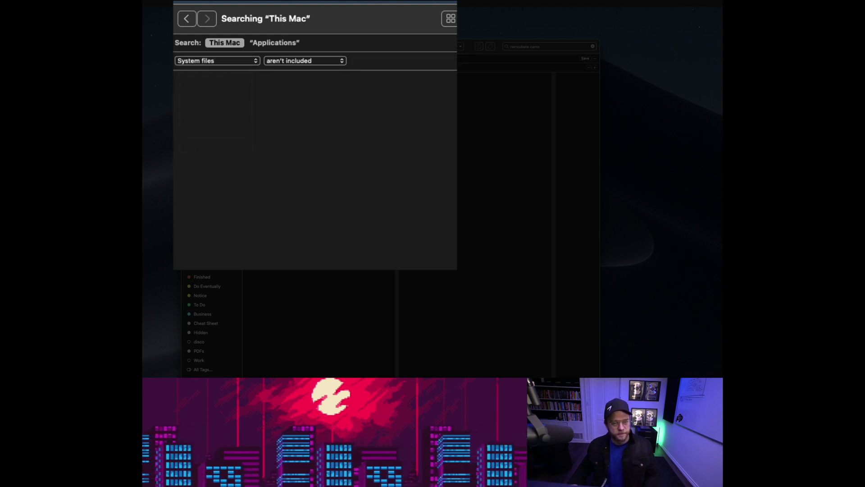
key(space)
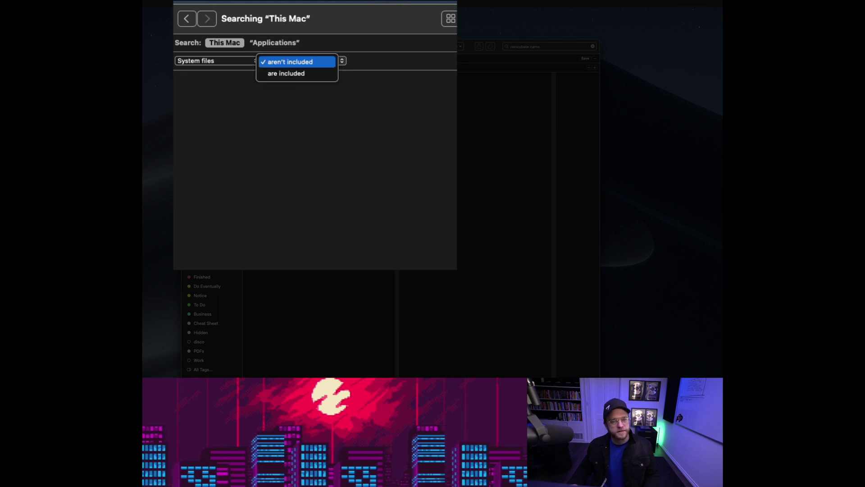
key(Down)
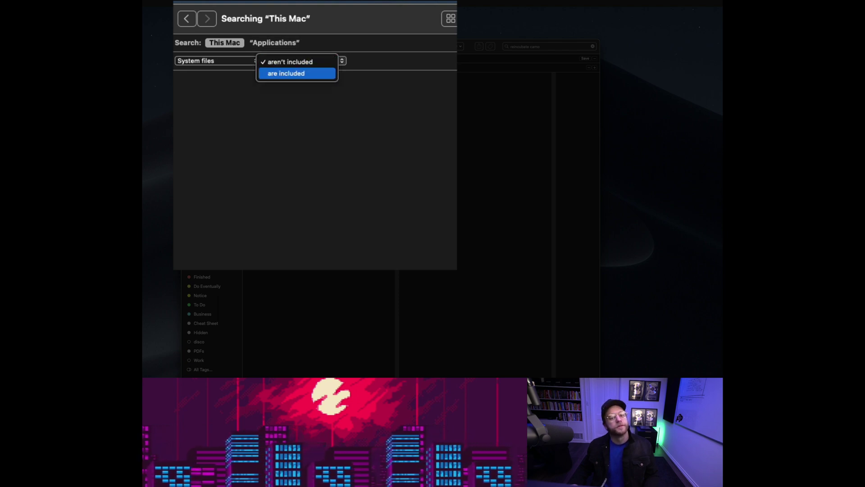
key(Return)
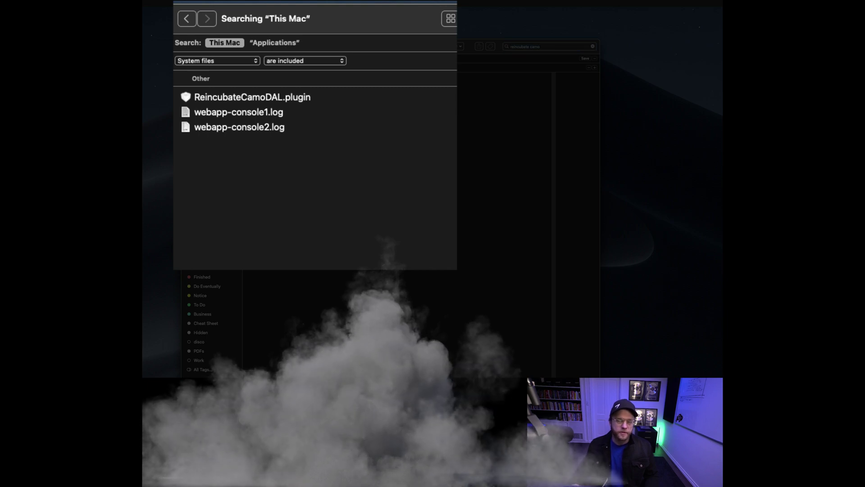
- Move all three found items to the Trash, authenticating with the admin password
key(super+a)
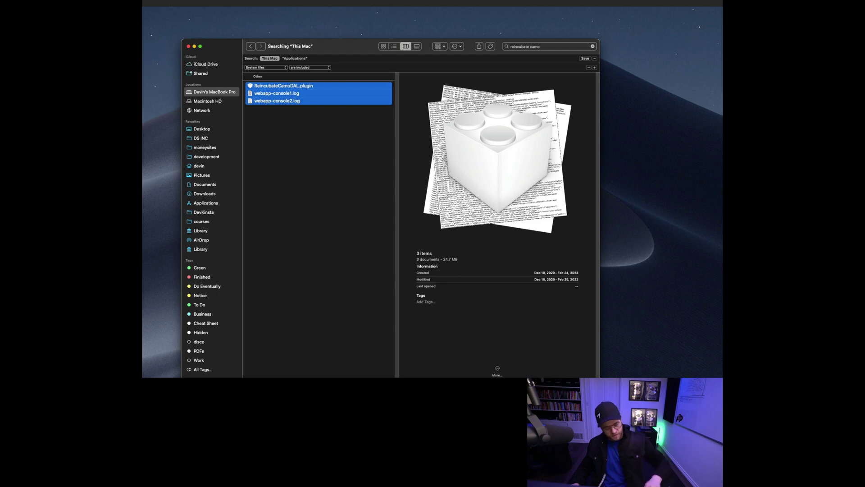
key(super)
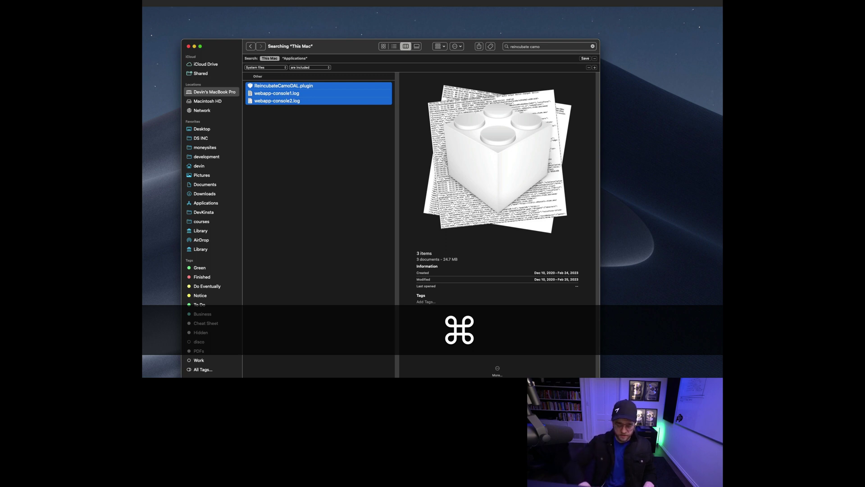
key(super+BackSpace)
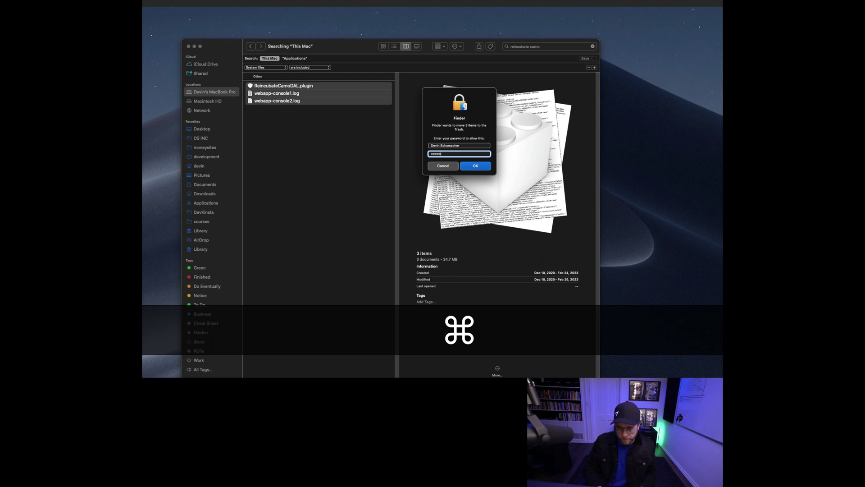
key(super+Return)
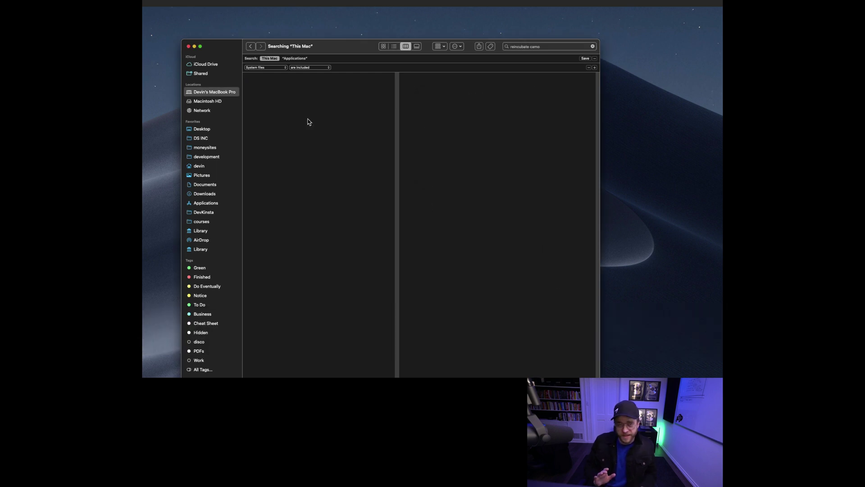